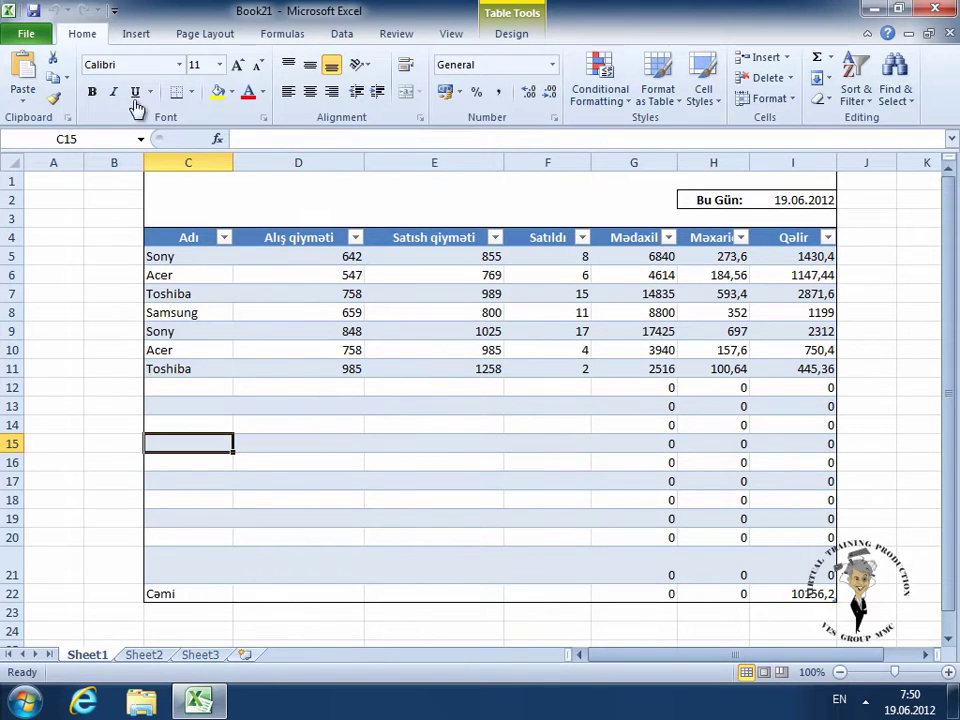
Open the Save As dialog for the Book21 workbook from the File menu
click(42, 36)
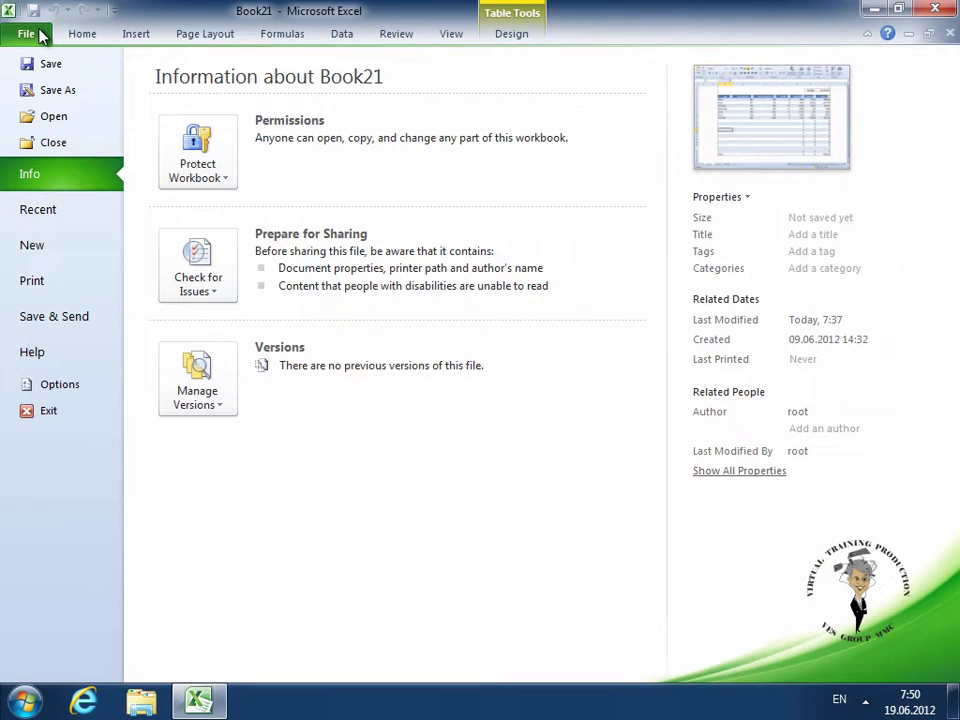
click(54, 97)
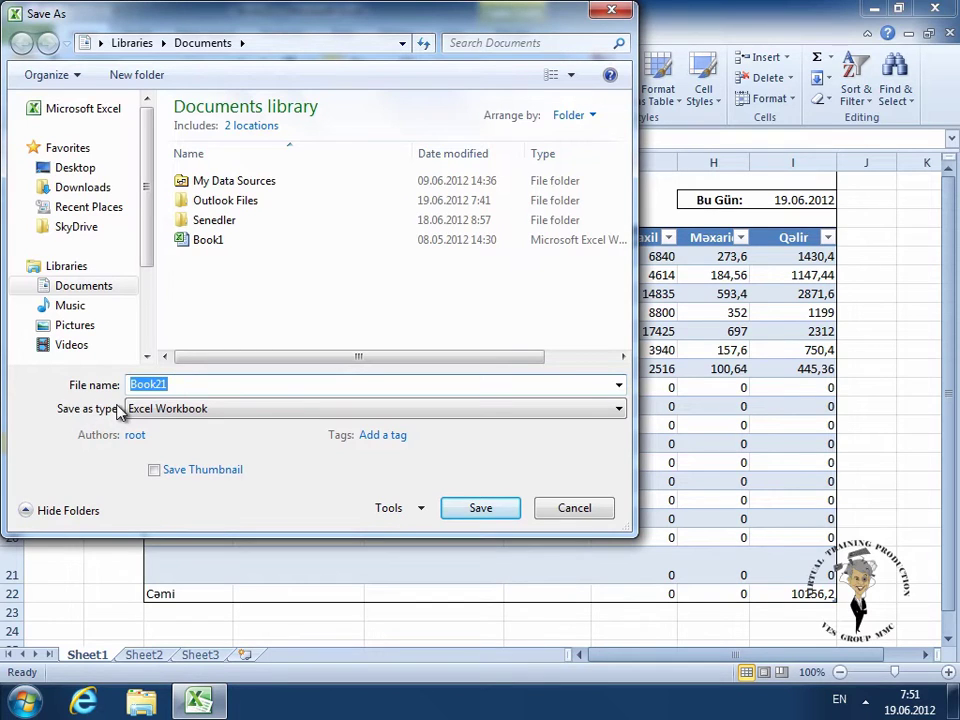
Save the workbook to the Desktop as an Excel Template named 'Cedvel'
click(190, 413)
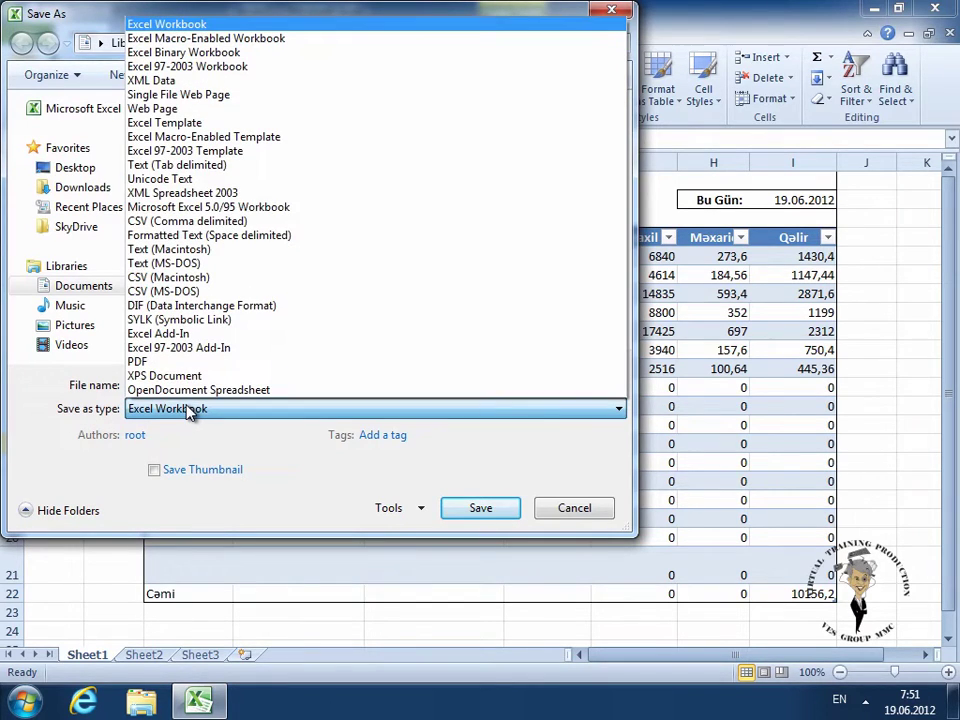
click(196, 123)
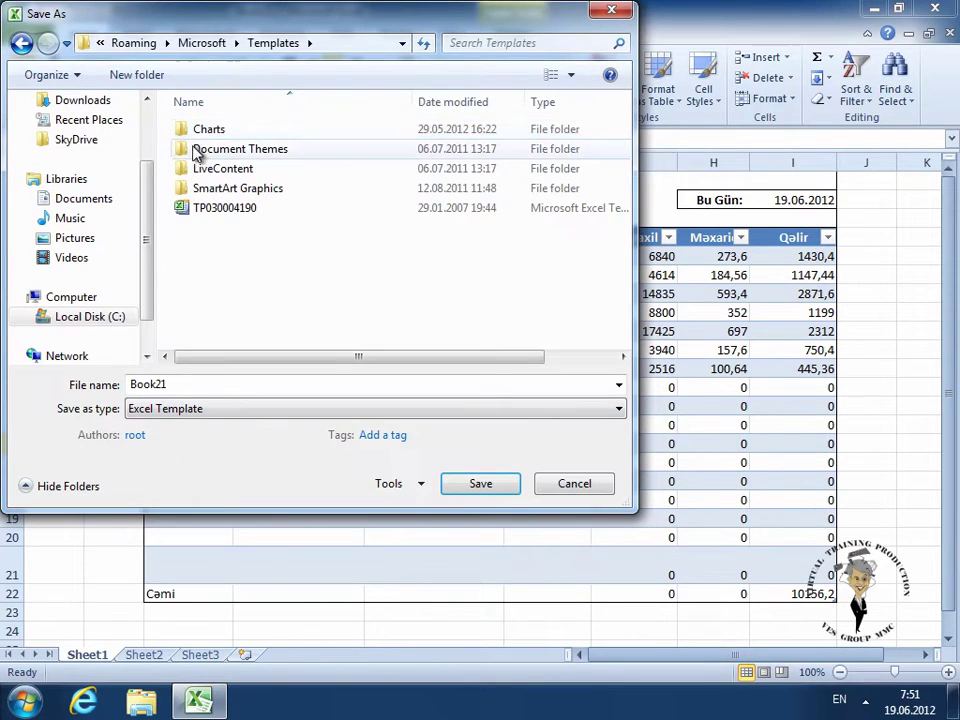
double_click(174, 383)
text(Ced)
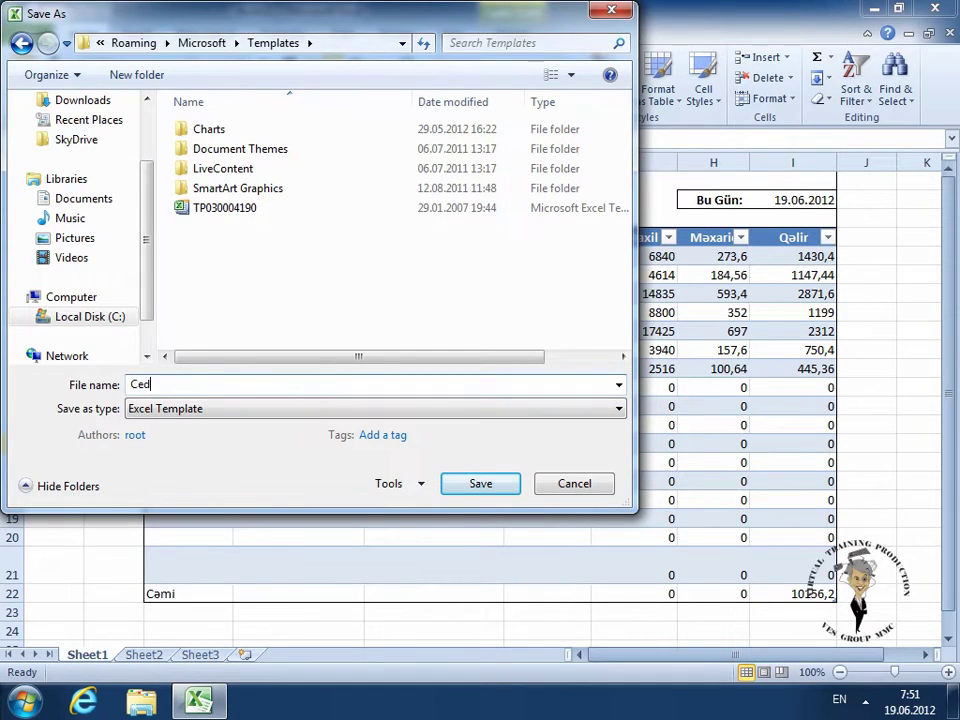
text(vel)
drag(154, 313, 153, 256)
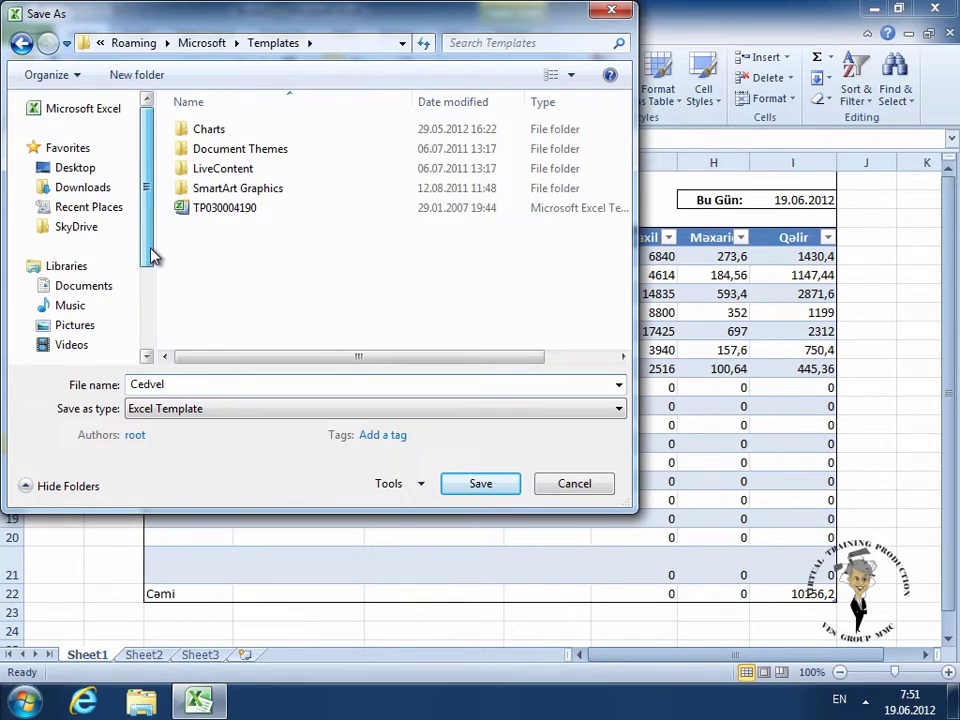
click(77, 168)
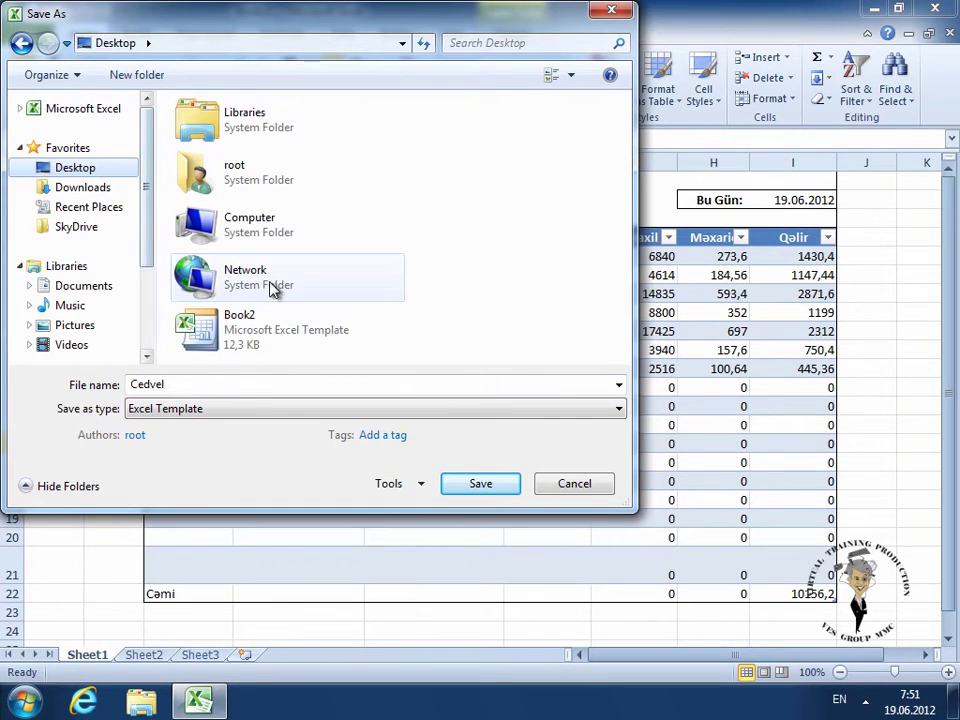
click(487, 486)
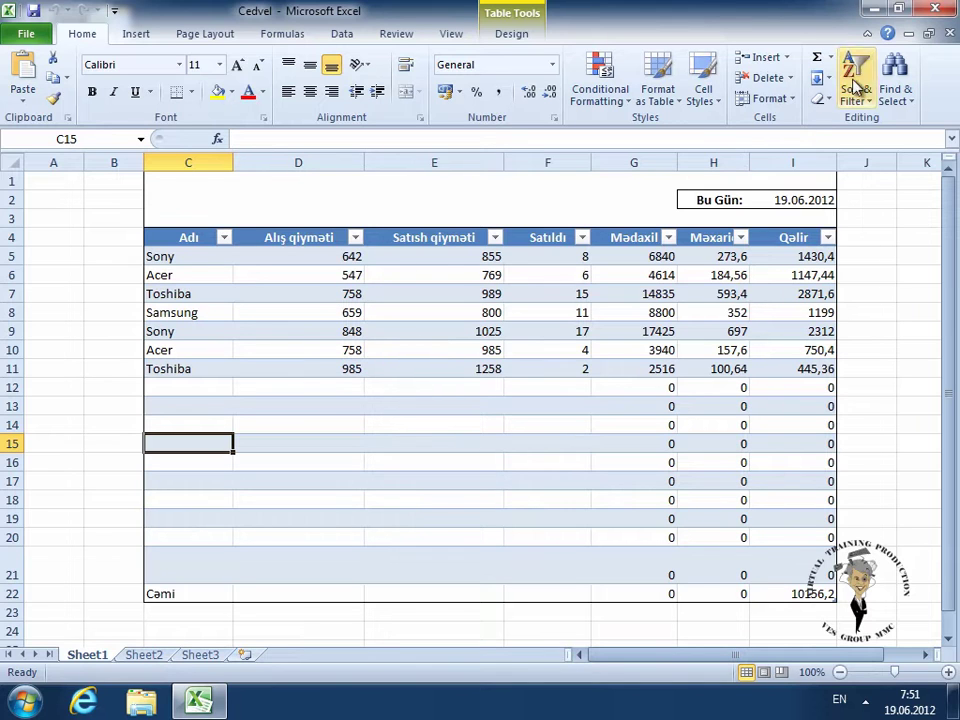
Close the Excel window so the desktop with the Cedvel template icon shows
click(935, 10)
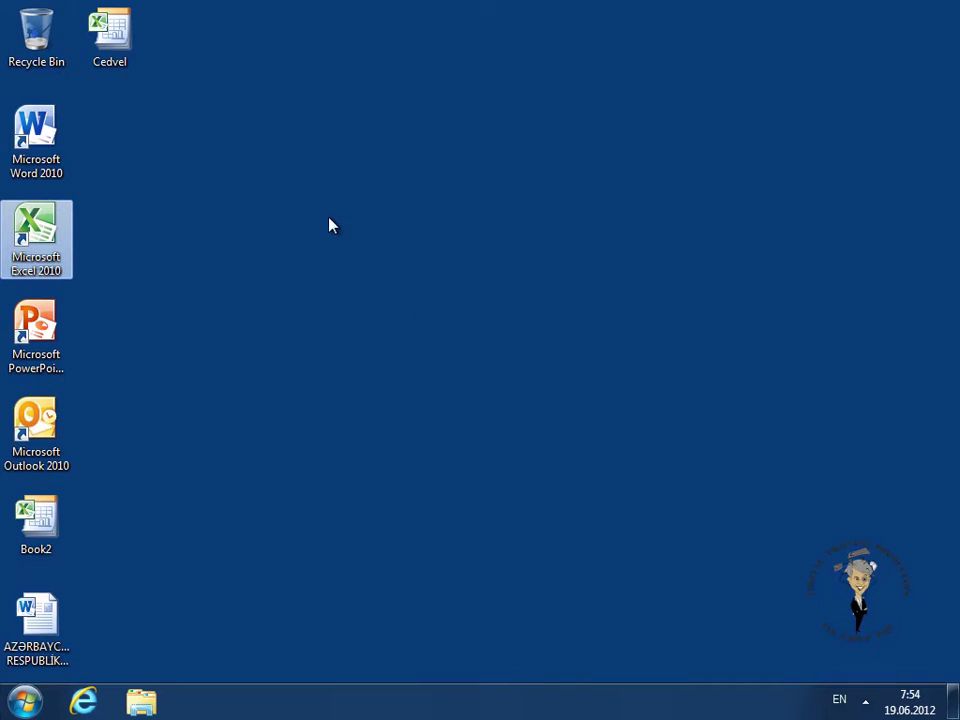
Create workbook Cedvel1 with the sales table from the Cedvel template icon on the desktop
double_click(126, 38)
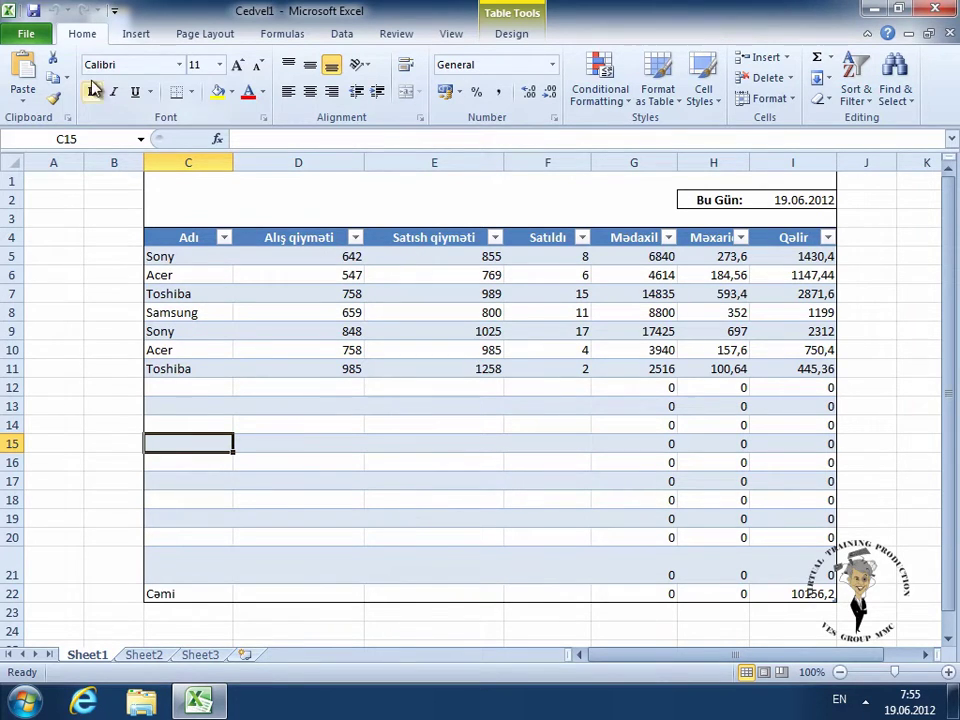
Bring up the Save As dialog for Cedvel1 from the File menu
click(30, 34)
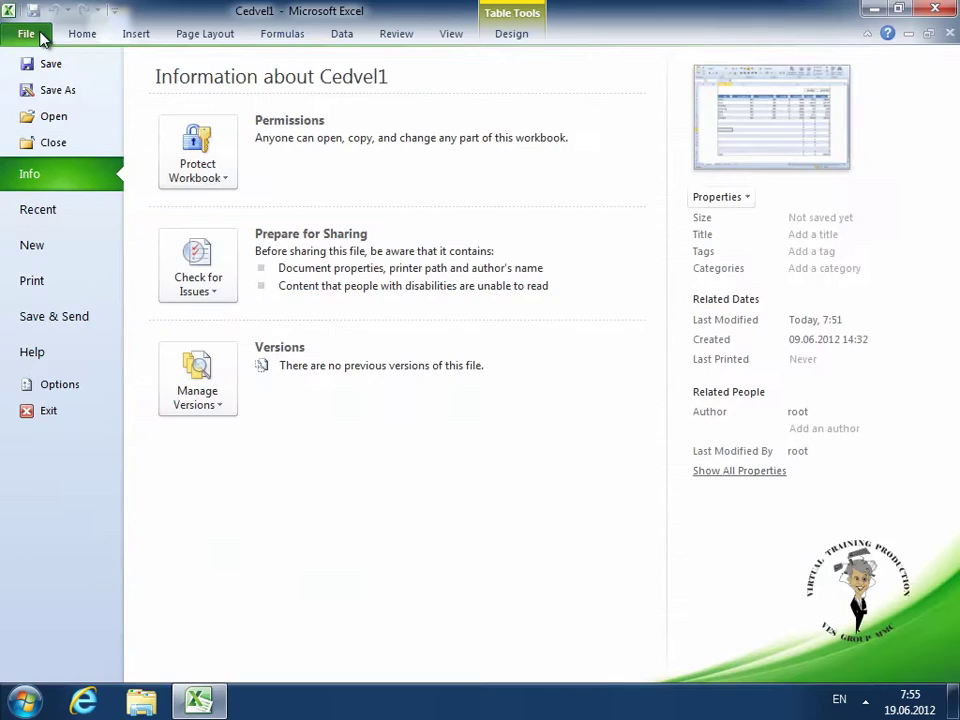
click(58, 91)
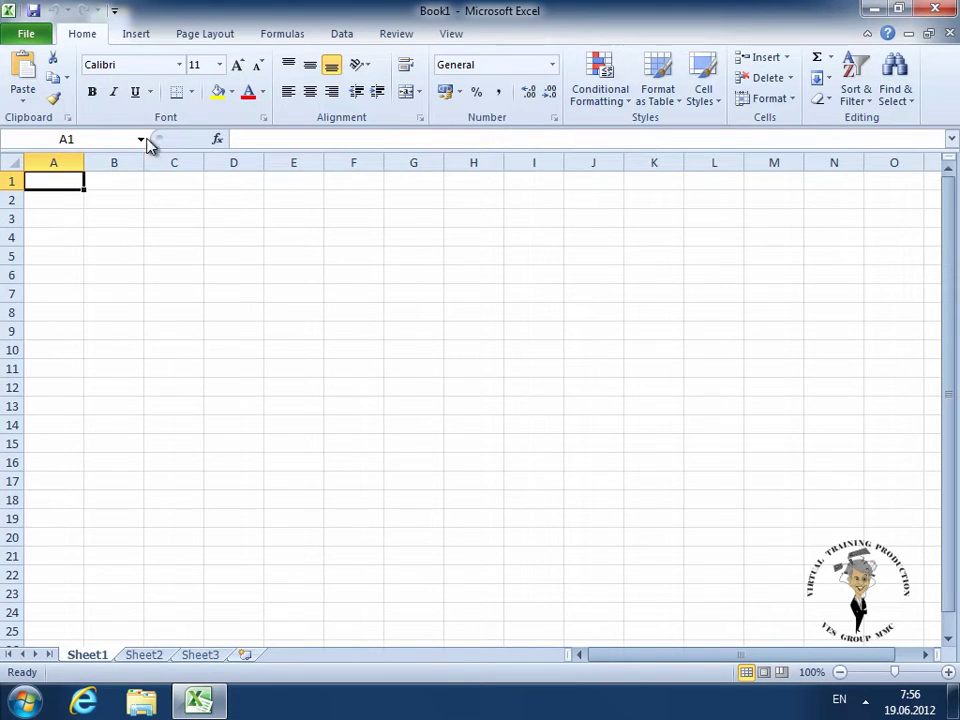
Show the Available Templates list on the File > New page
click(30, 38)
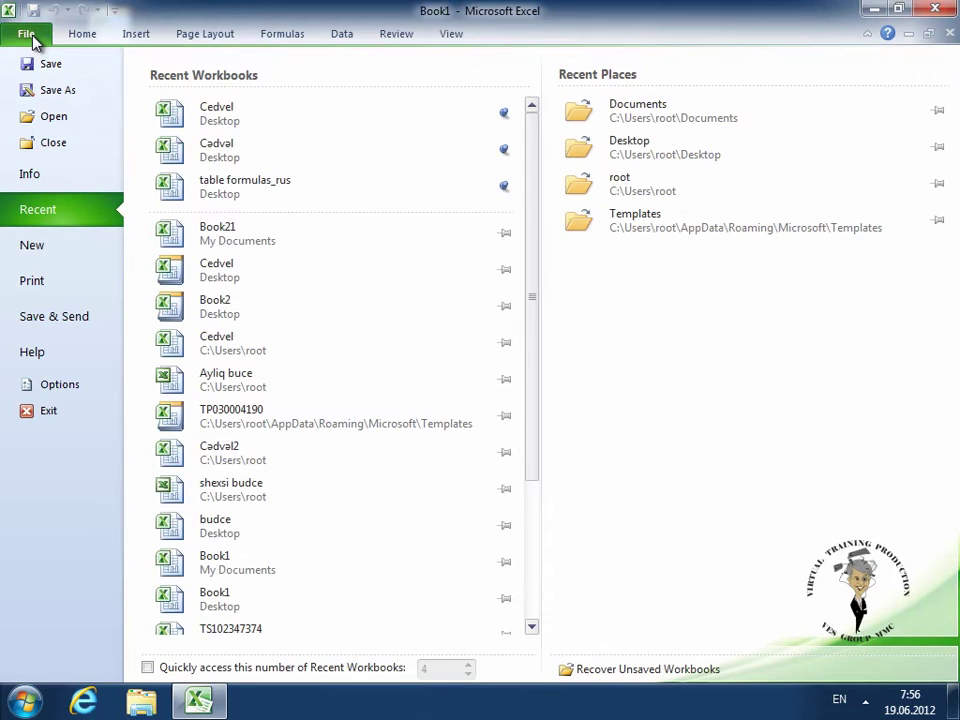
click(33, 252)
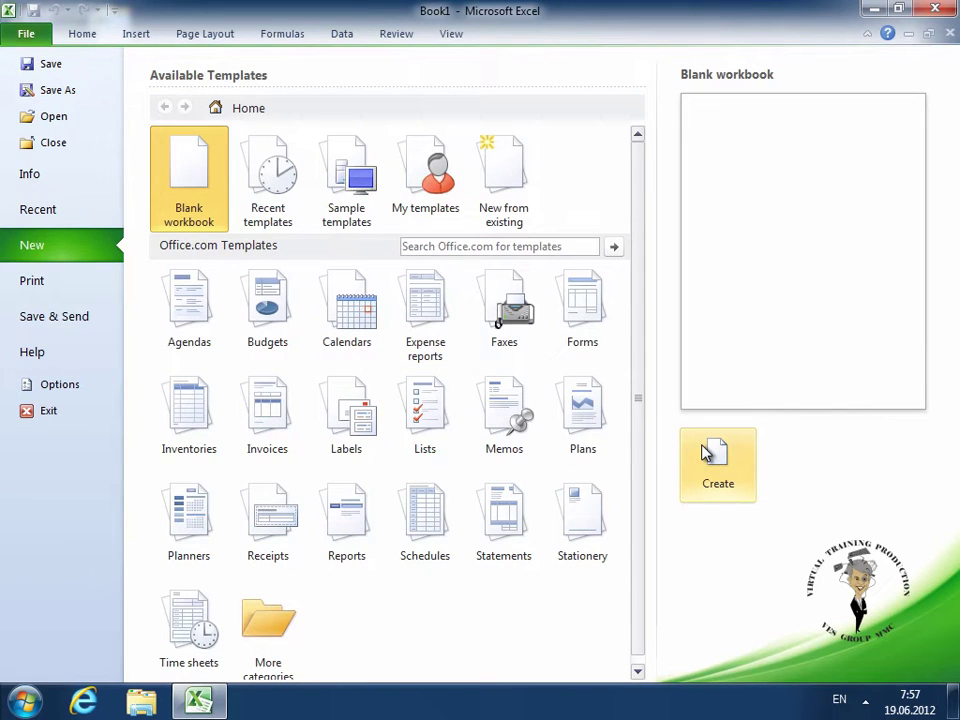
click(285, 199)
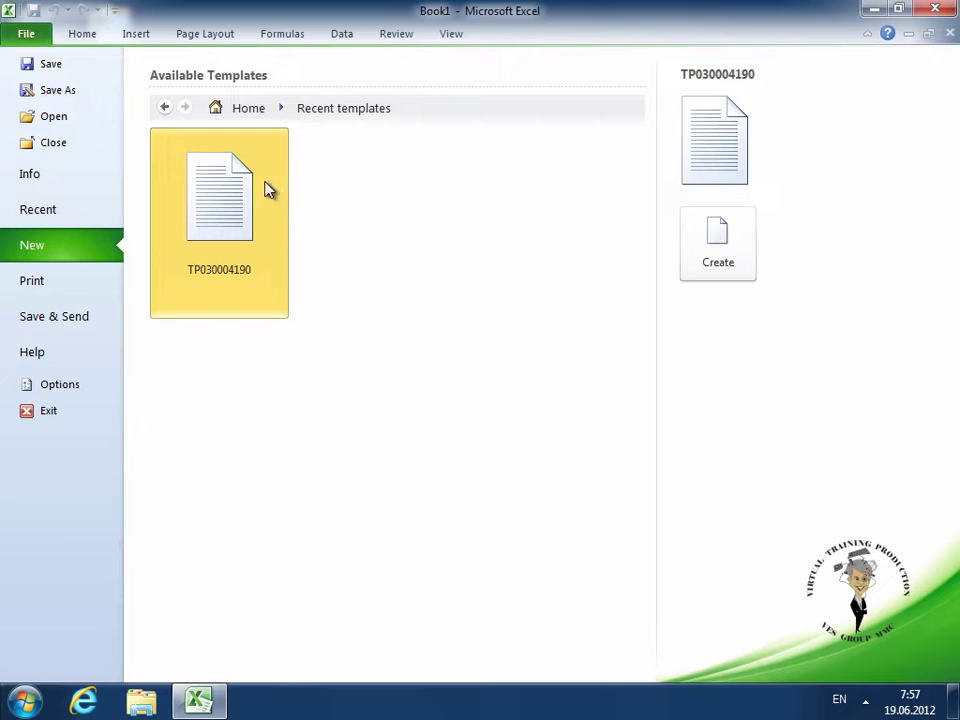
click(167, 109)
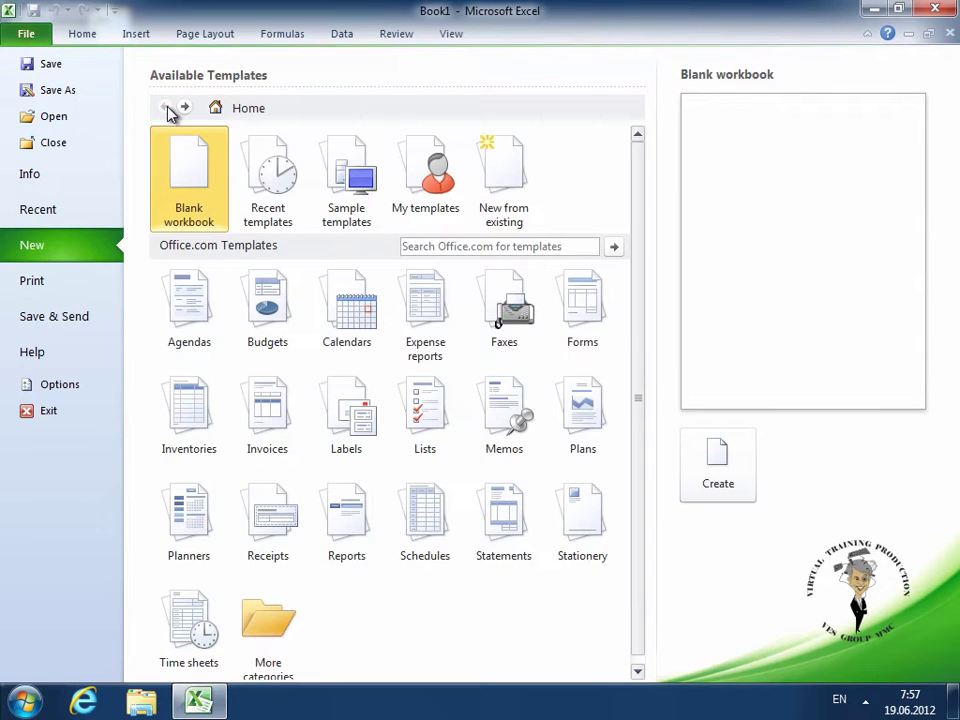
click(344, 177)
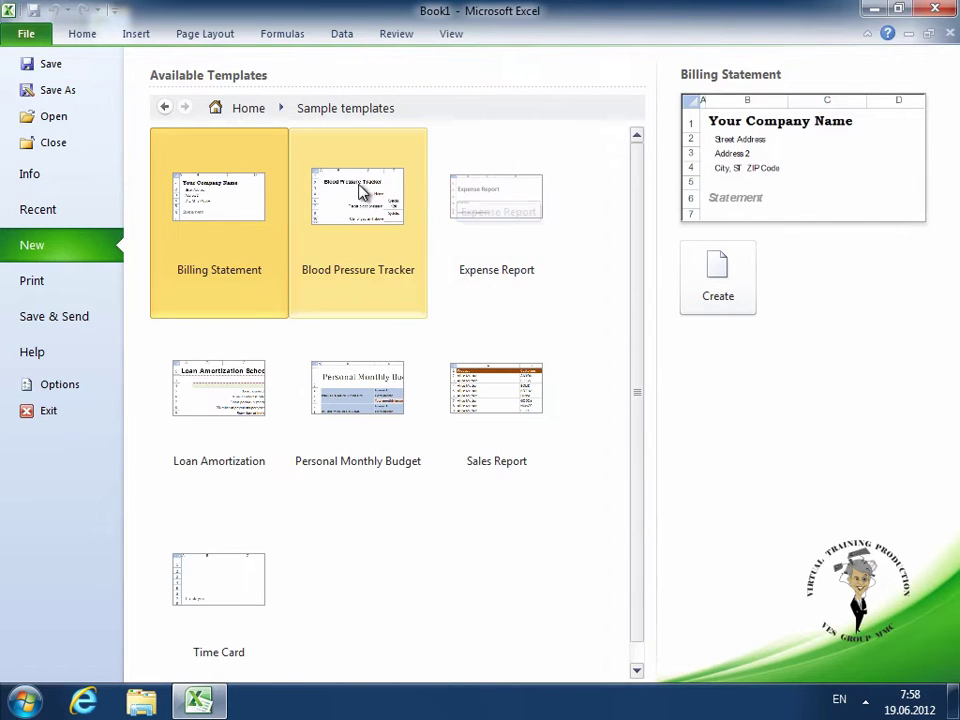
click(360, 189)
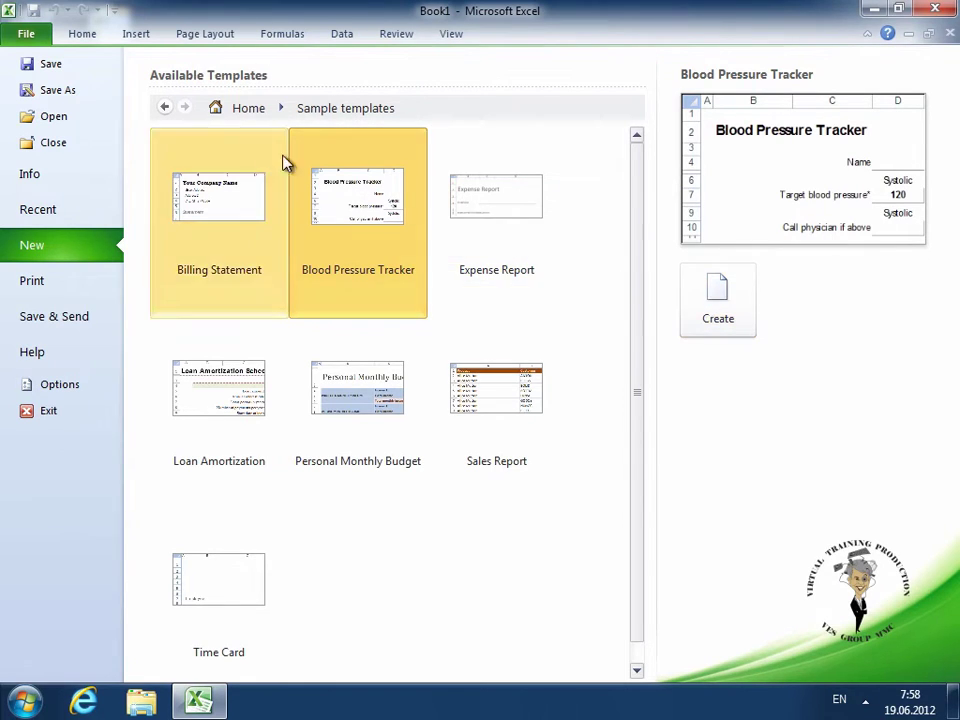
click(166, 108)
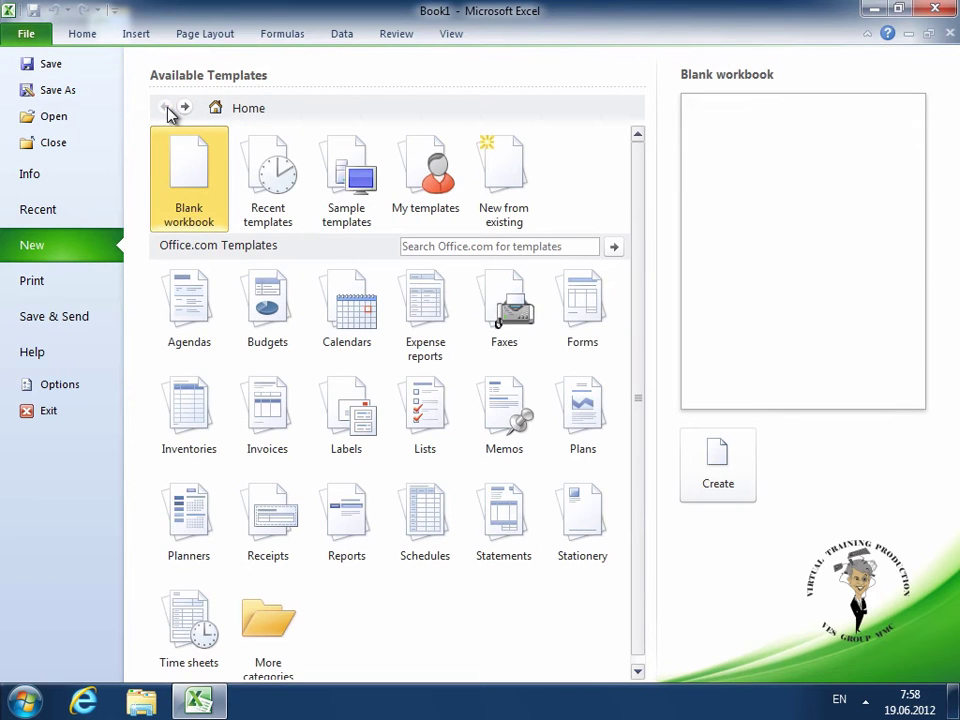
click(443, 172)
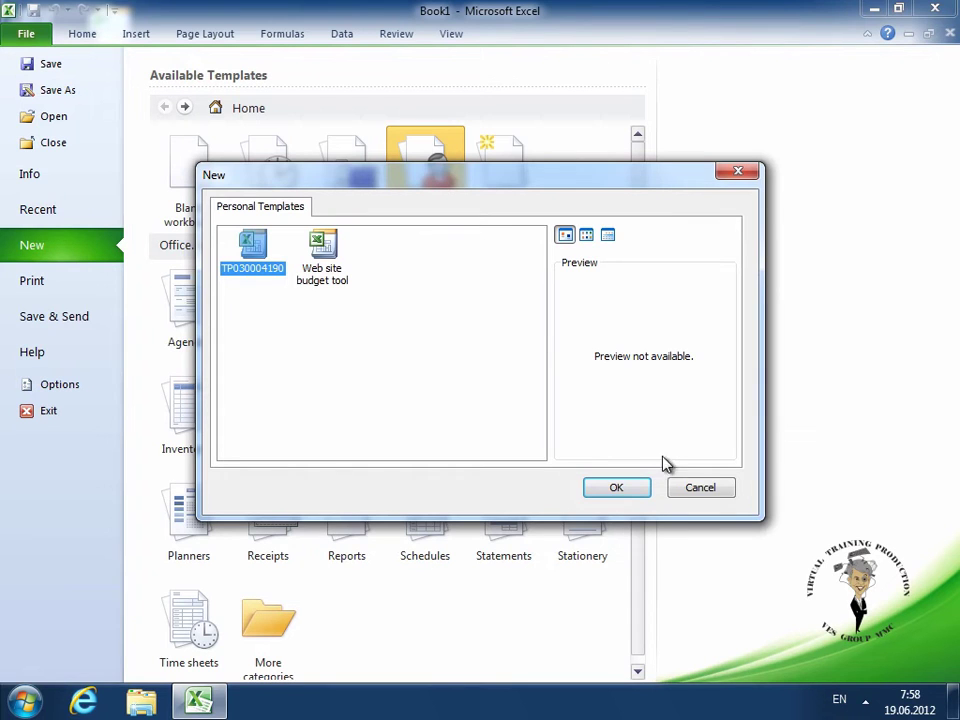
click(690, 488)
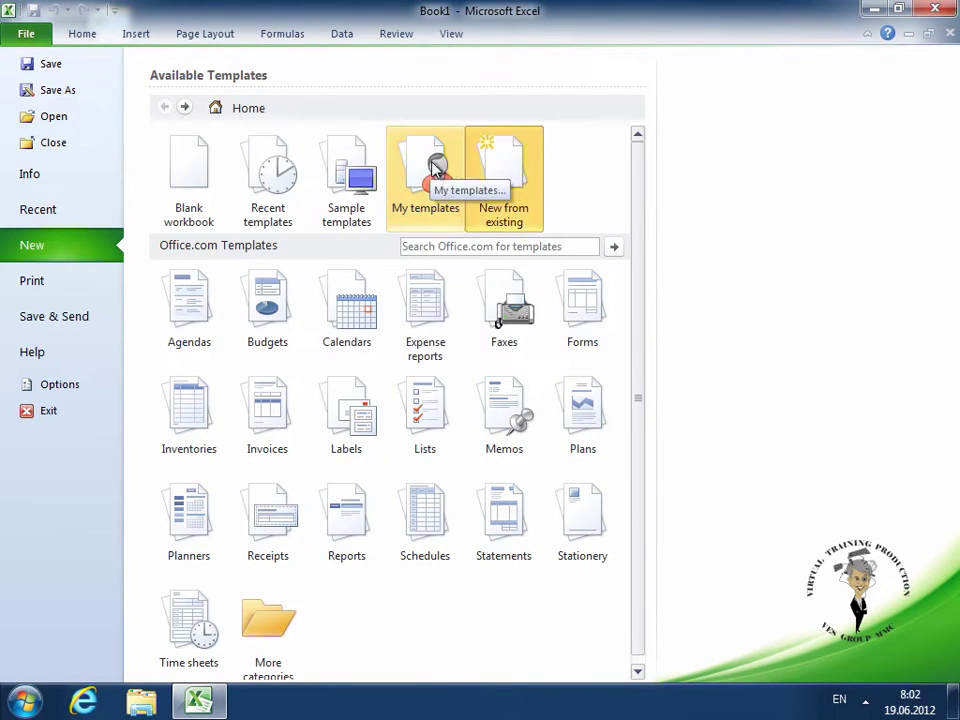
click(520, 172)
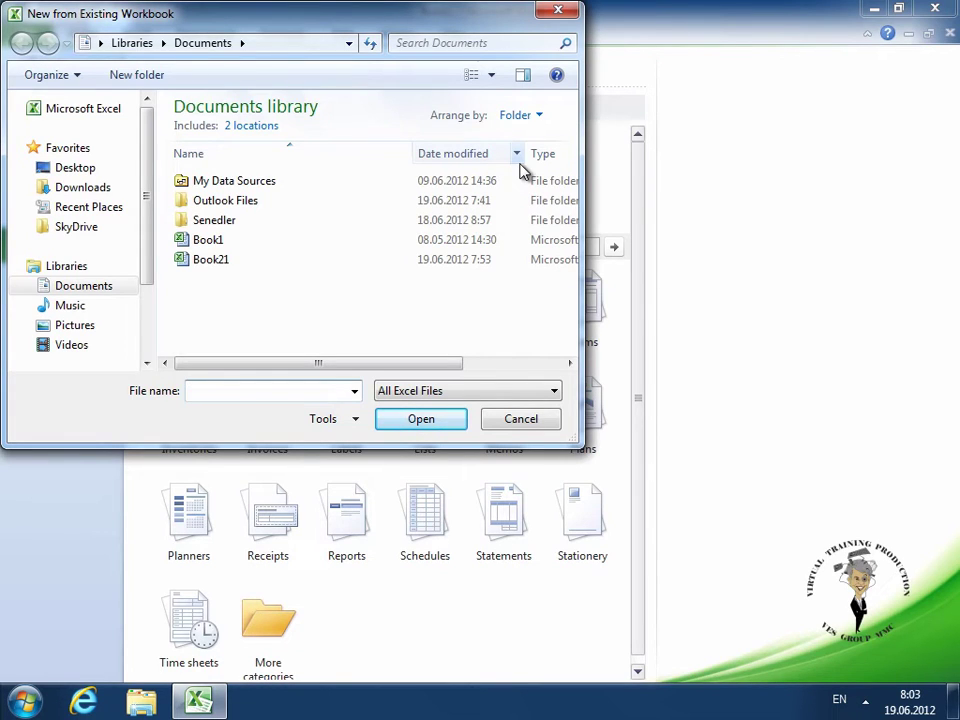
click(210, 243)
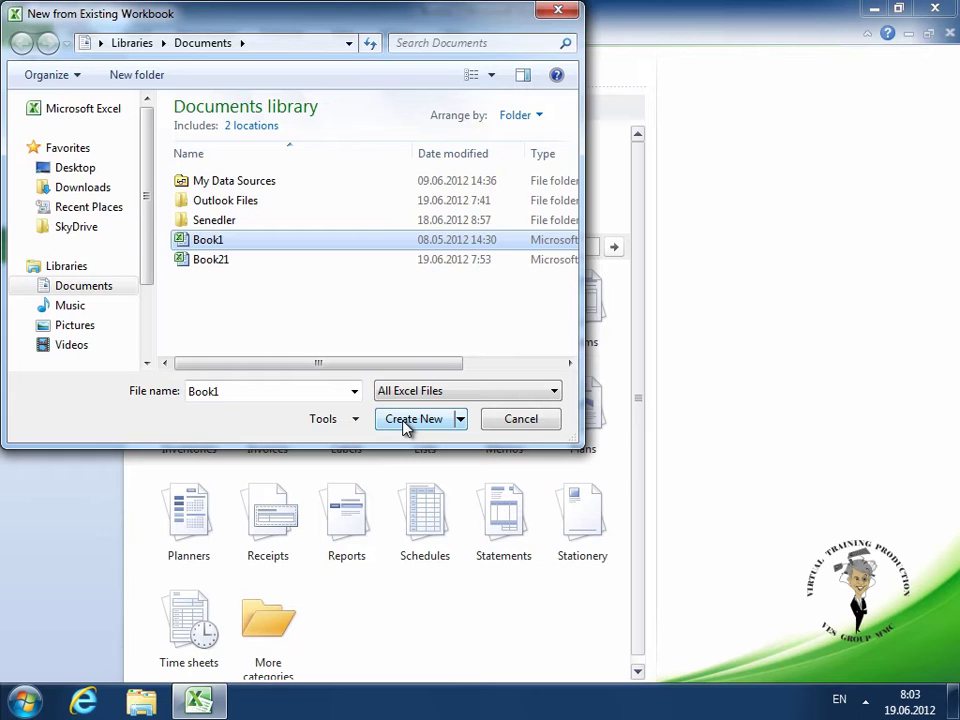
click(523, 427)
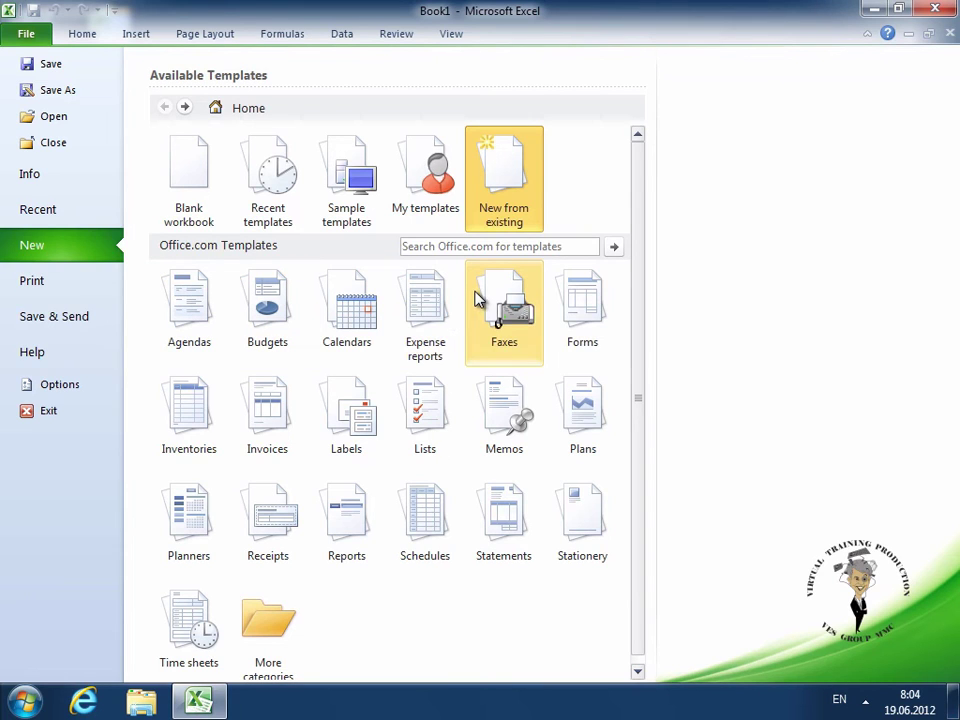
Download the Marketing budget plan template from Office.com's Budgets > Business budgets category
click(273, 298)
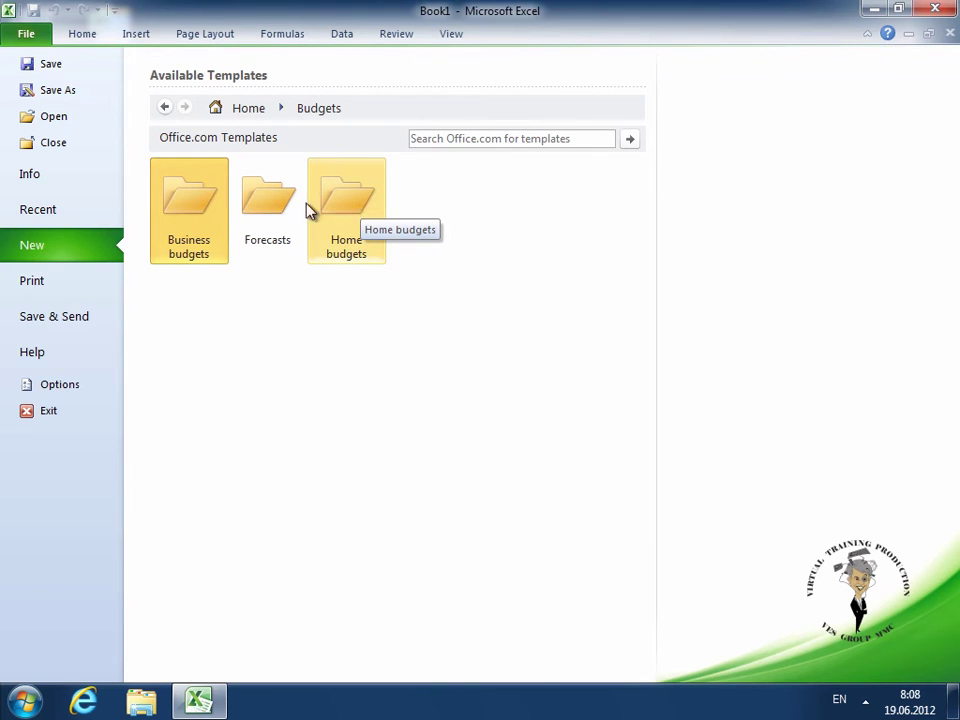
click(195, 204)
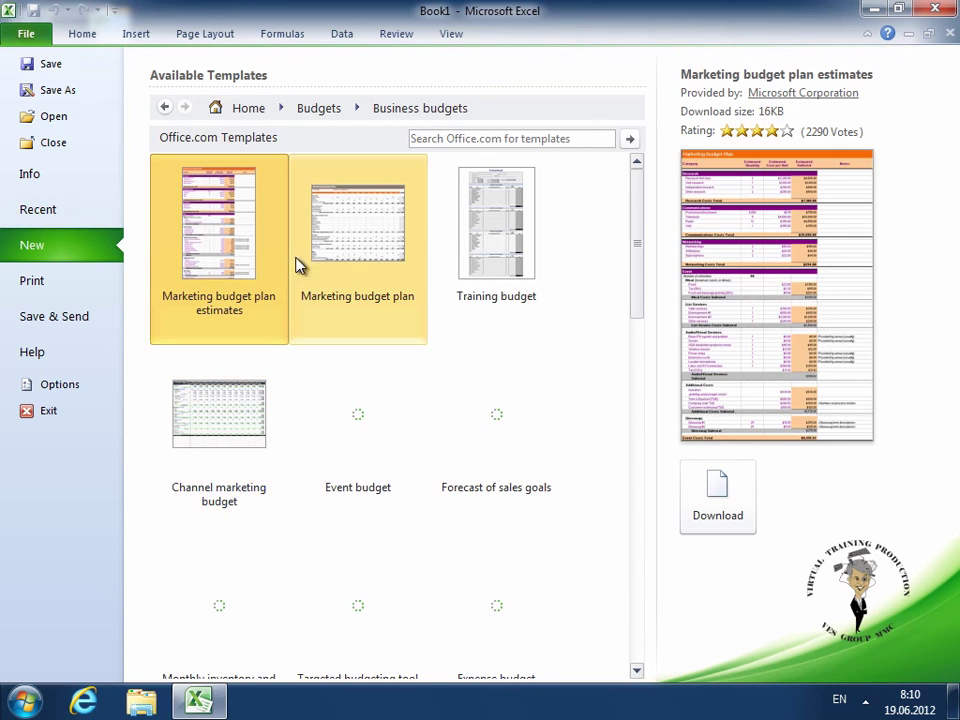
click(372, 254)
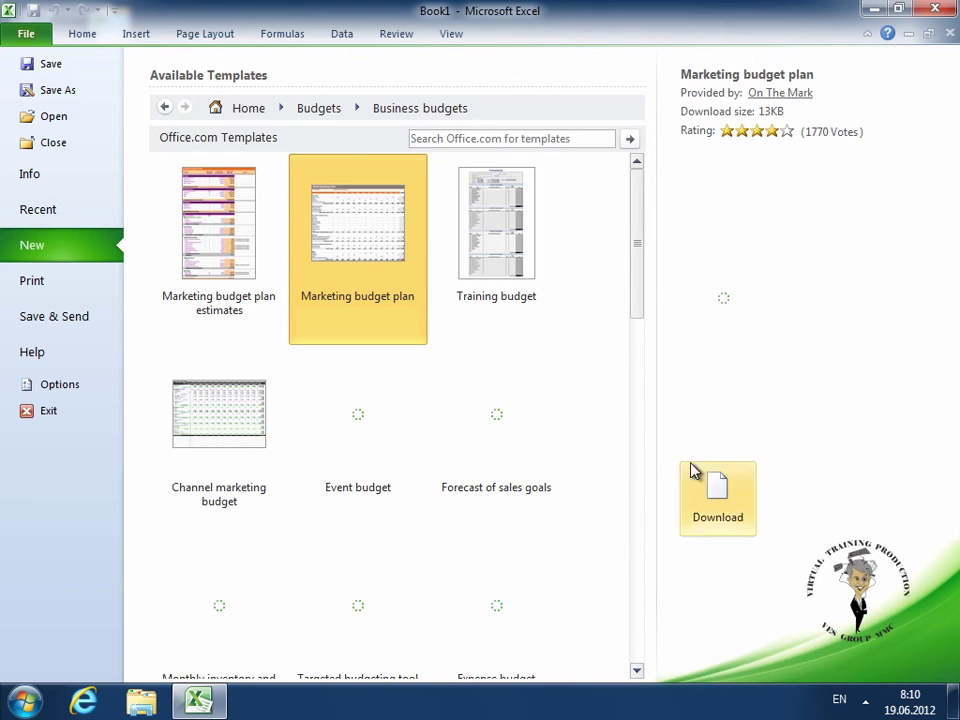
click(725, 489)
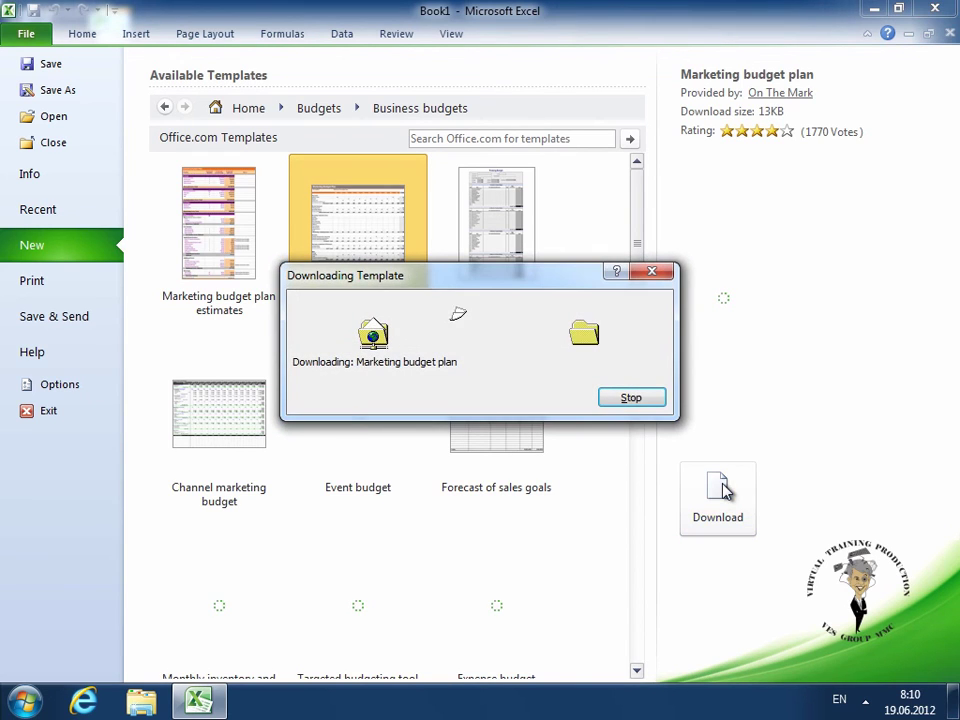